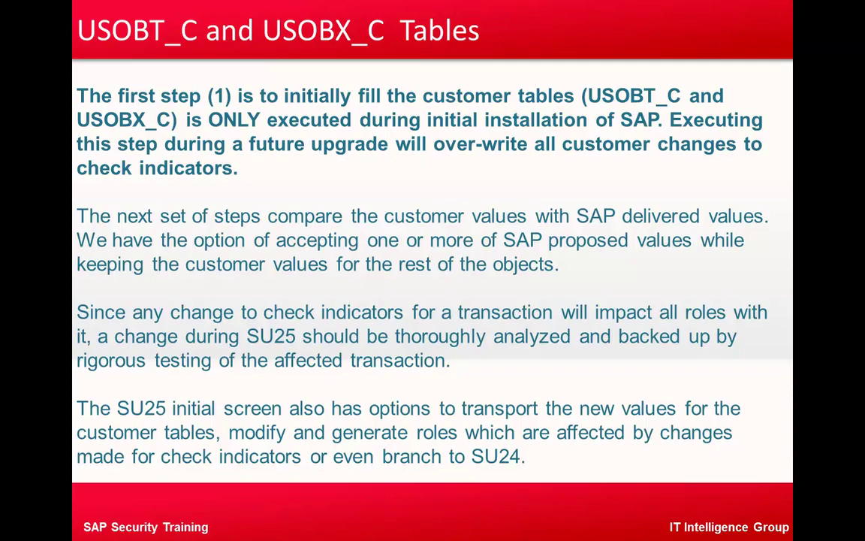
End the PowerPoint slideshow on the USOBT_C and USOBX_C Tables slide.
key("Escape")
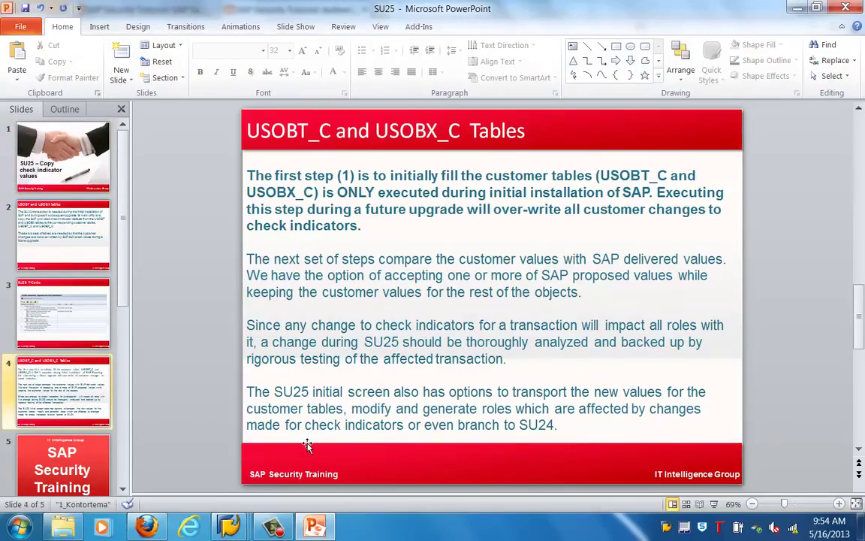
Bring the Profile Generator window forward and drag the connection error message to the bottom-right.
mouse_move(229, 526)
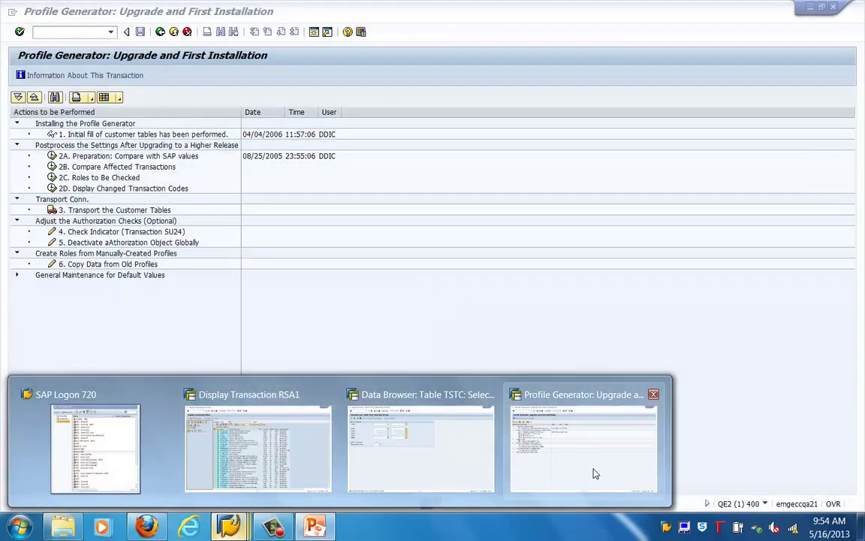
left_click(593, 471)
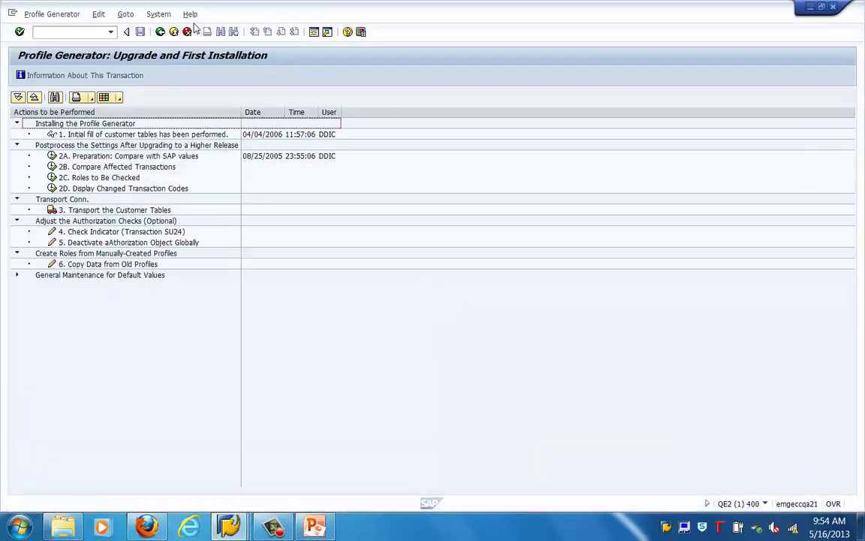
left_click(160, 33)
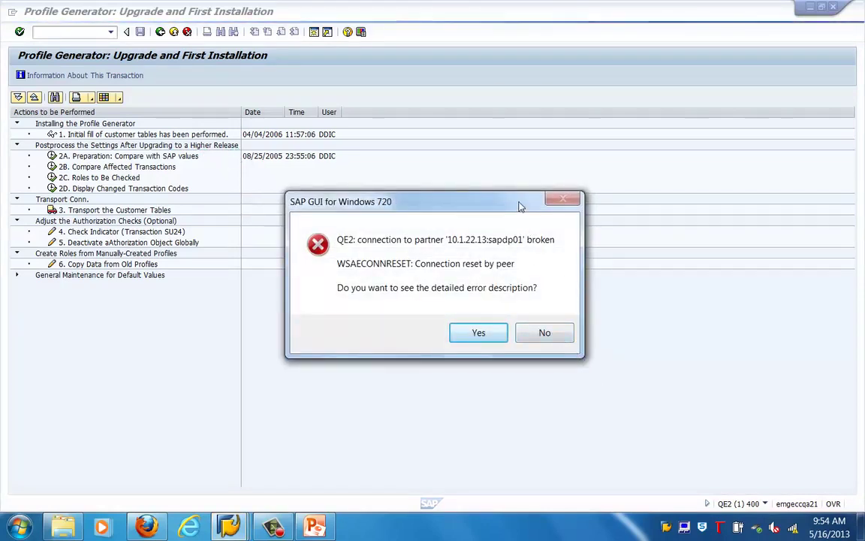
left_click_drag(521, 204, 716, 517)
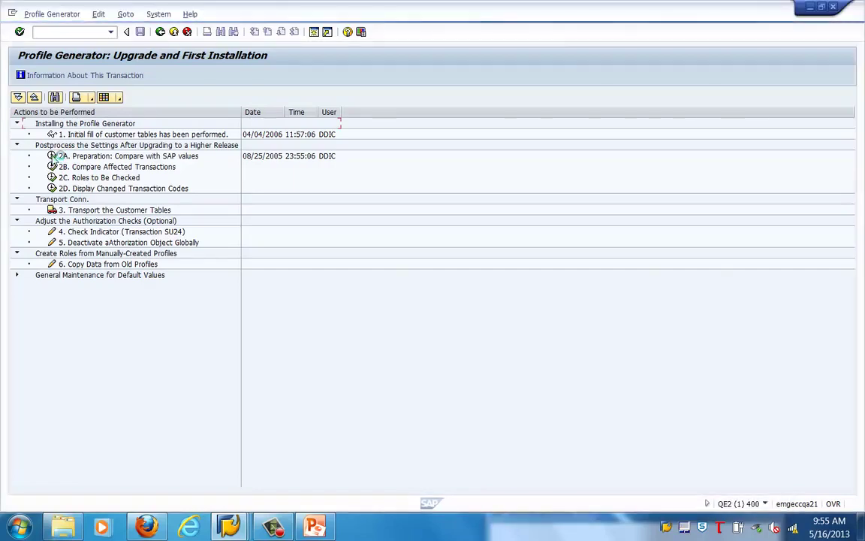
Switch among the SAP windows to reach the QB2 SU25 Profile Generator upgrade screen.
left_click(231, 527)
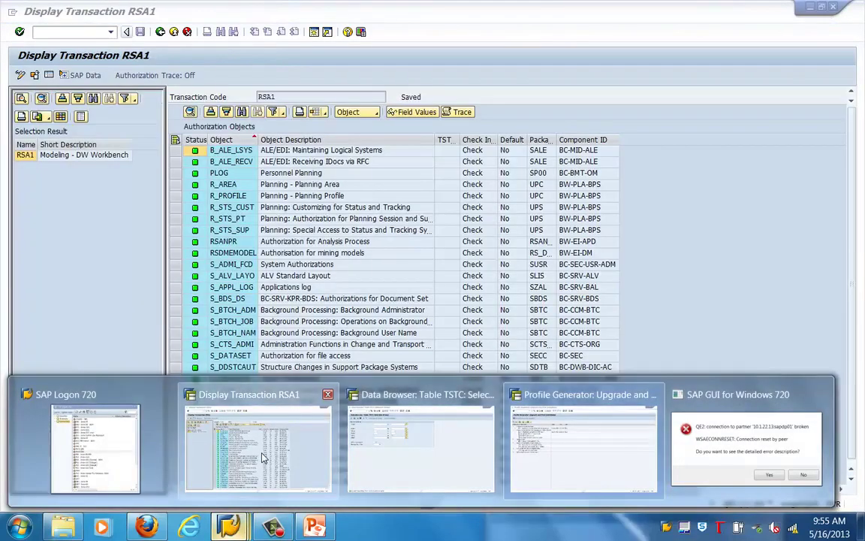
left_click(235, 409)
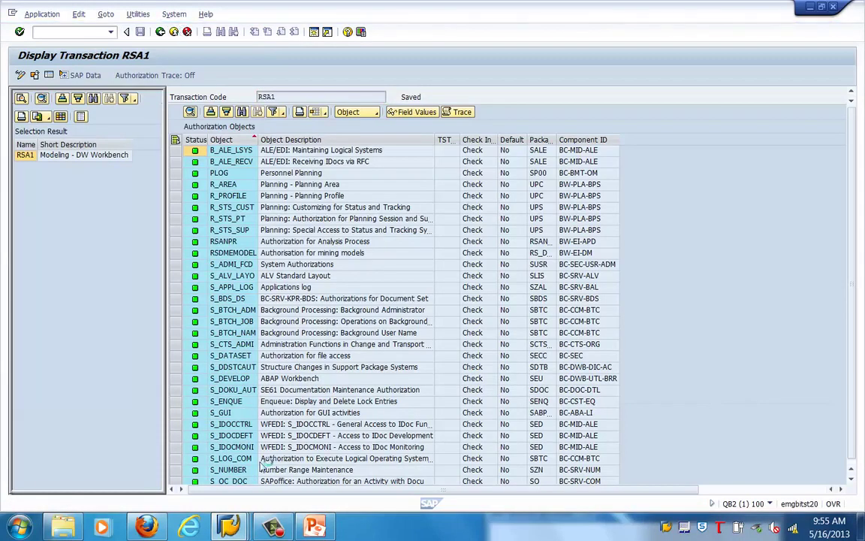
left_click(748, 532)
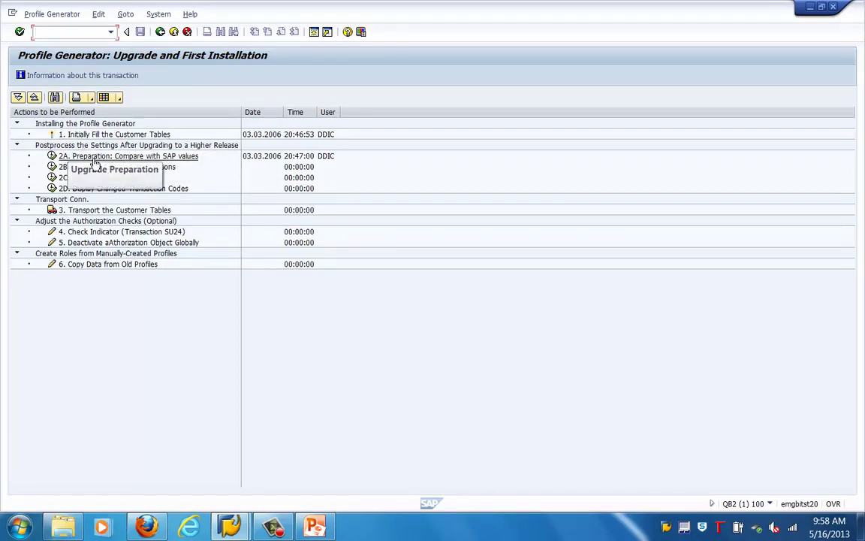
Run step 2A, Compare with SAP values, confirming the Important information popup.
left_click(53, 157)
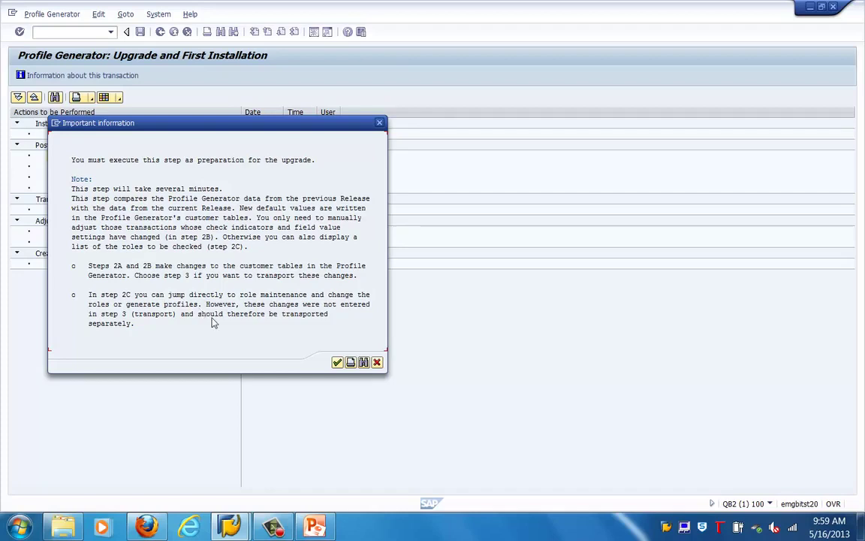
left_click(338, 362)
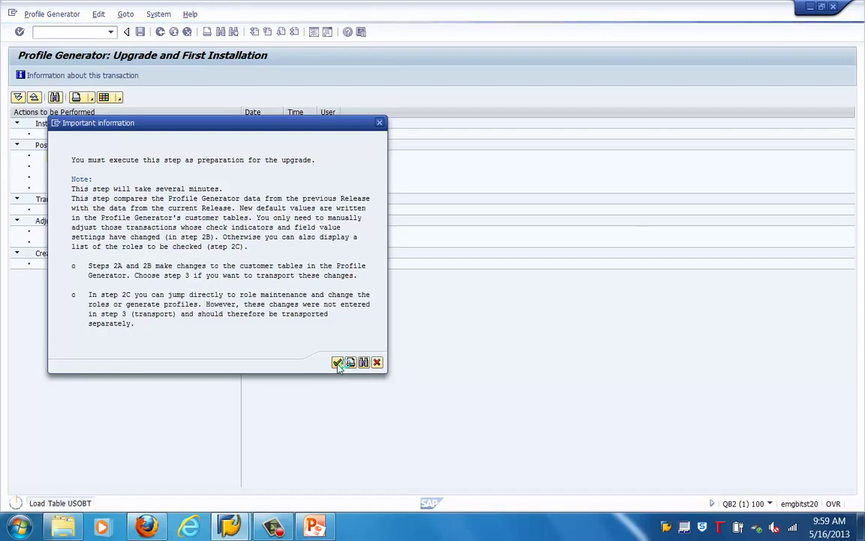
left_click_drag(238, 122, 535, 96)
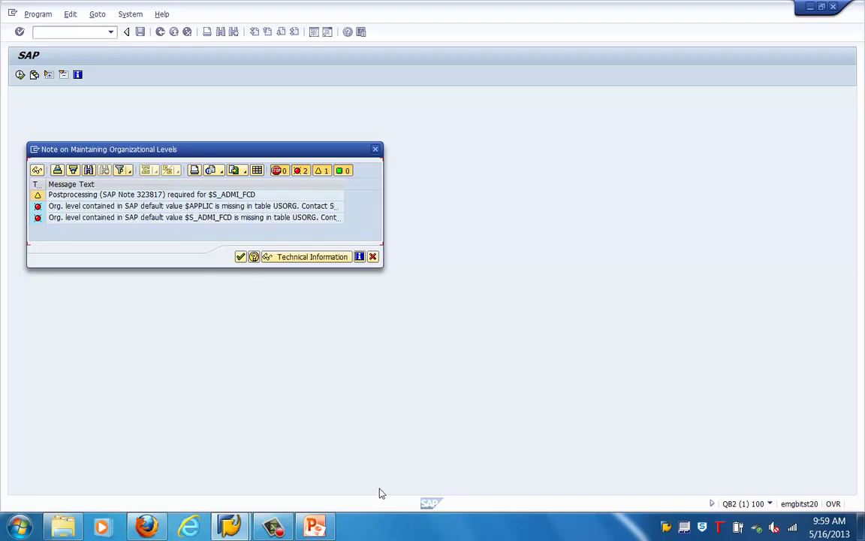
left_click(273, 526)
Acknowledge the org-level note, then run step 2B, Compare Affected Transactions, and review its transaction list.
left_click(728, 419)
left_click(240, 257)
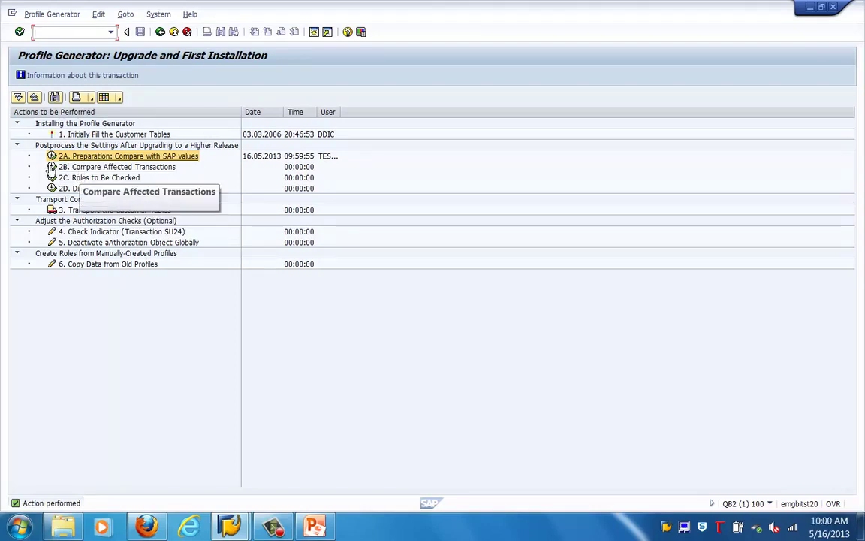
left_click(50, 167)
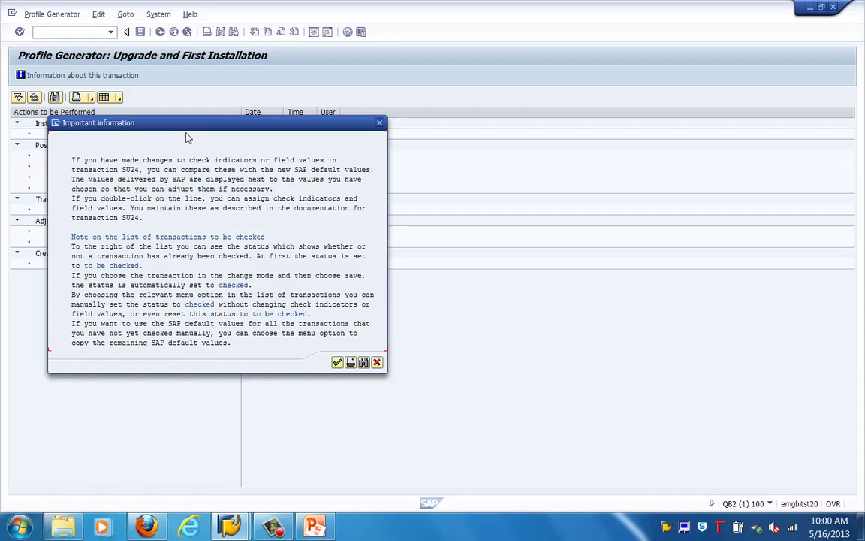
left_click_drag(191, 129, 369, 114)
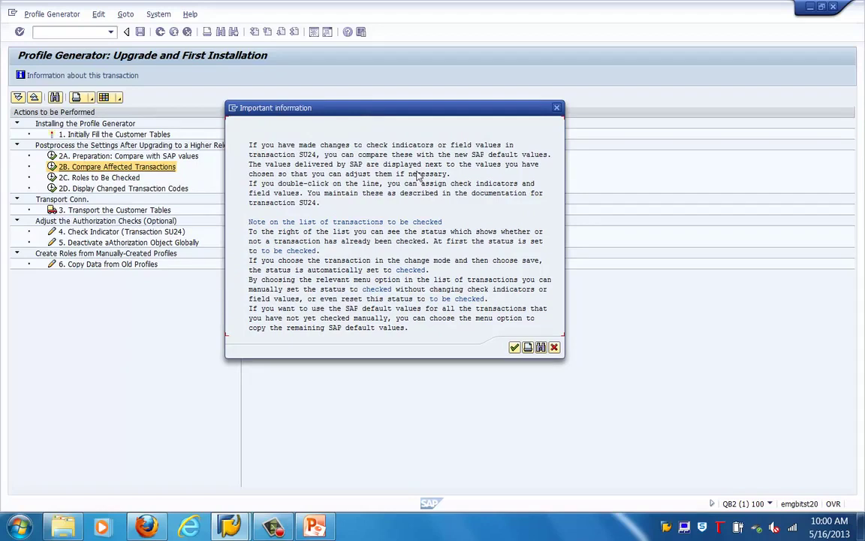
left_click(515, 348)
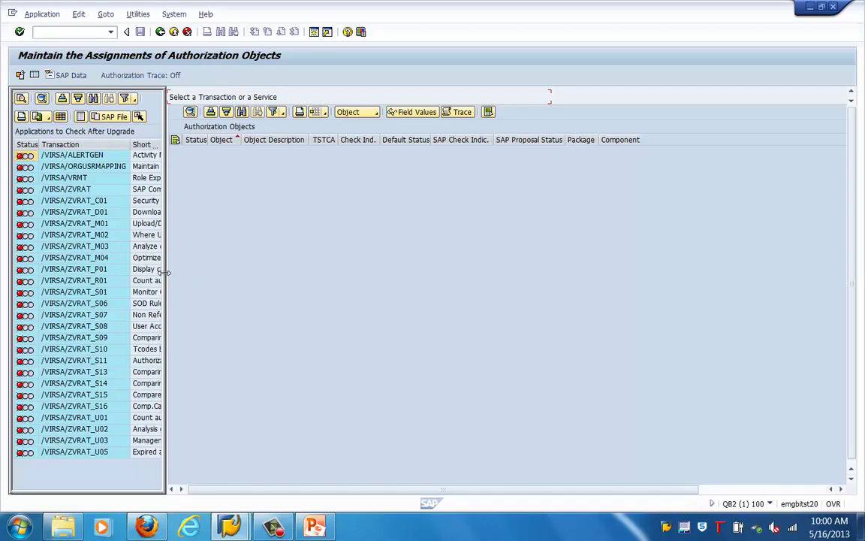
left_click_drag(164, 272, 253, 248)
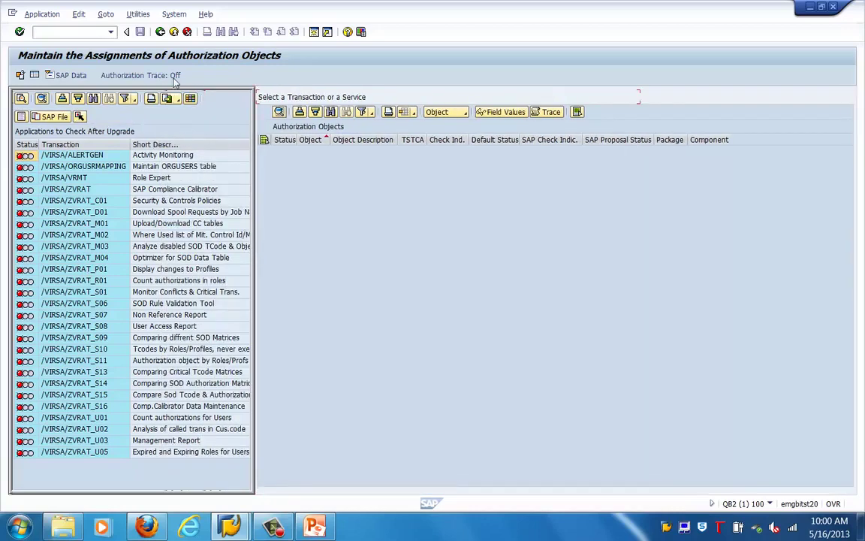
left_click(160, 32)
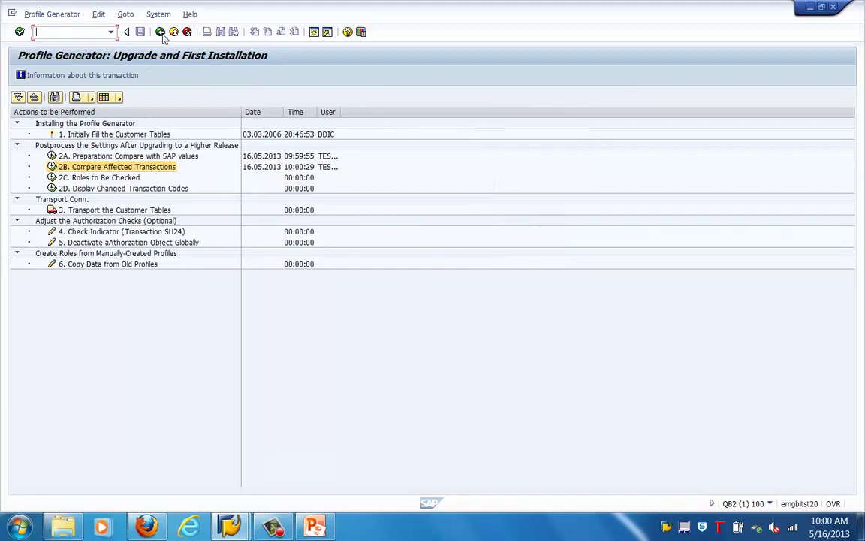
Run step 2C, Roles to Be Checked, displaying the 24 red roles needing merge.
left_click(52, 179)
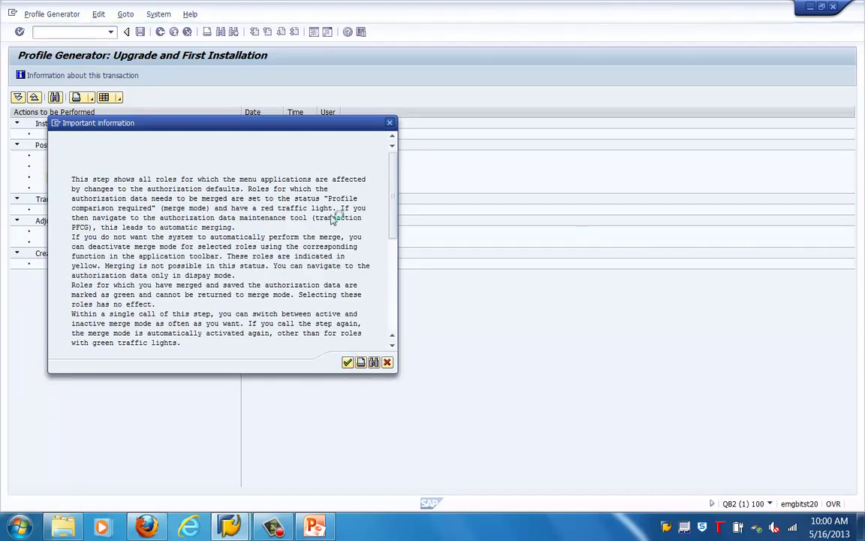
left_click_drag(311, 126, 559, 97)
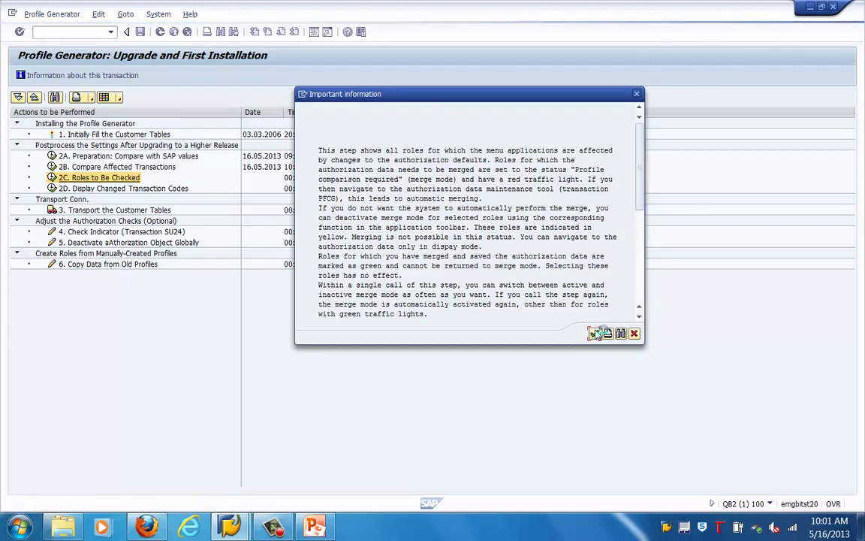
left_click(279, 527)
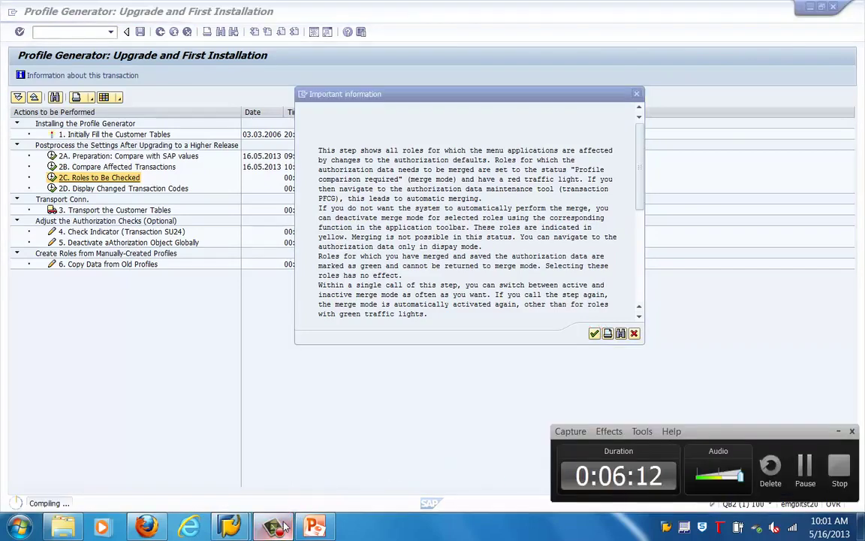
left_click(805, 464)
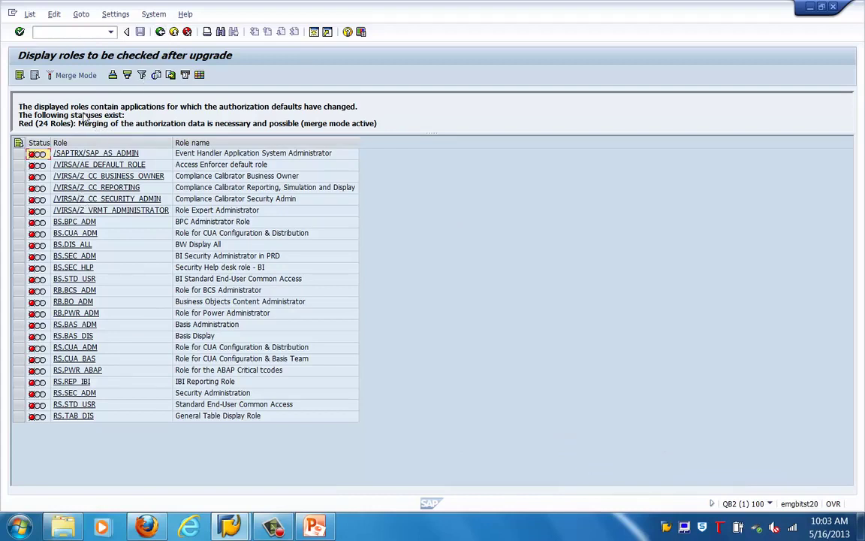
Expand /SAPTRX/SAP_AS_ADMIN's cross-application authorization nodes, exit without saving, and return to SU25.
left_click(73, 154)
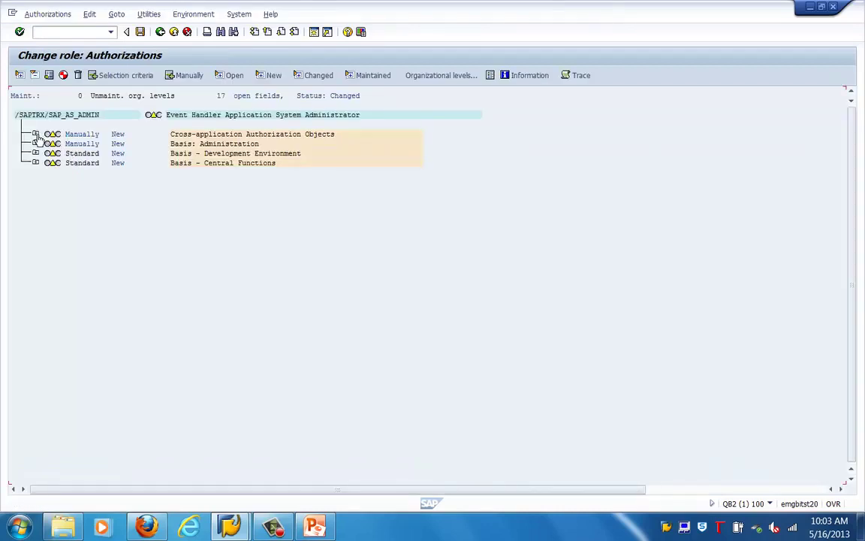
left_click(35, 135)
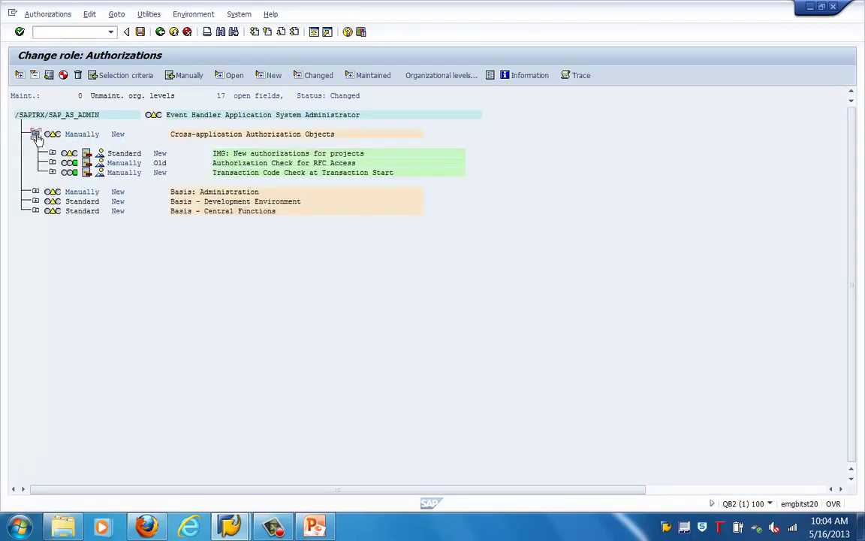
left_click(52, 153)
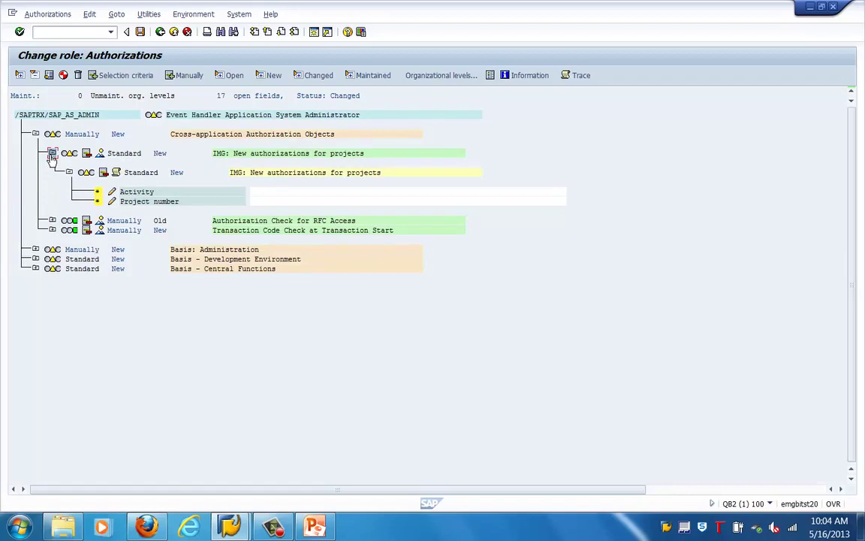
left_click(160, 32)
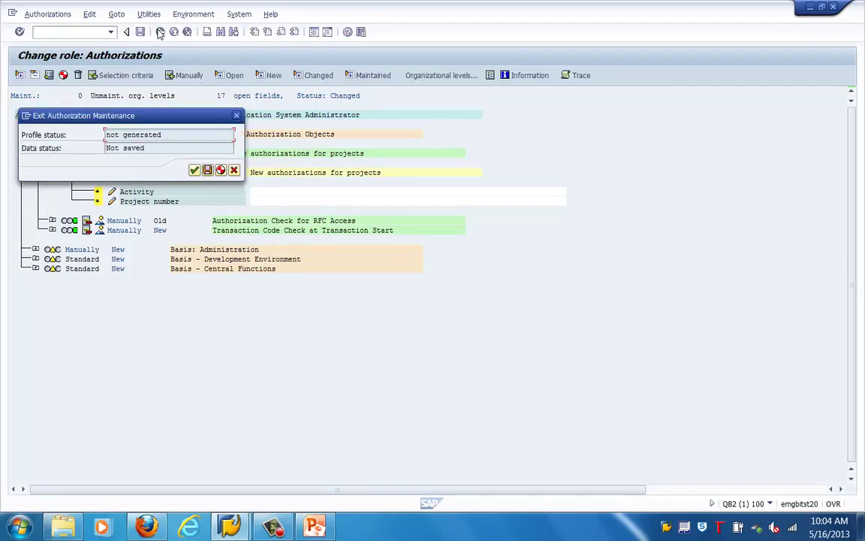
left_click(194, 171)
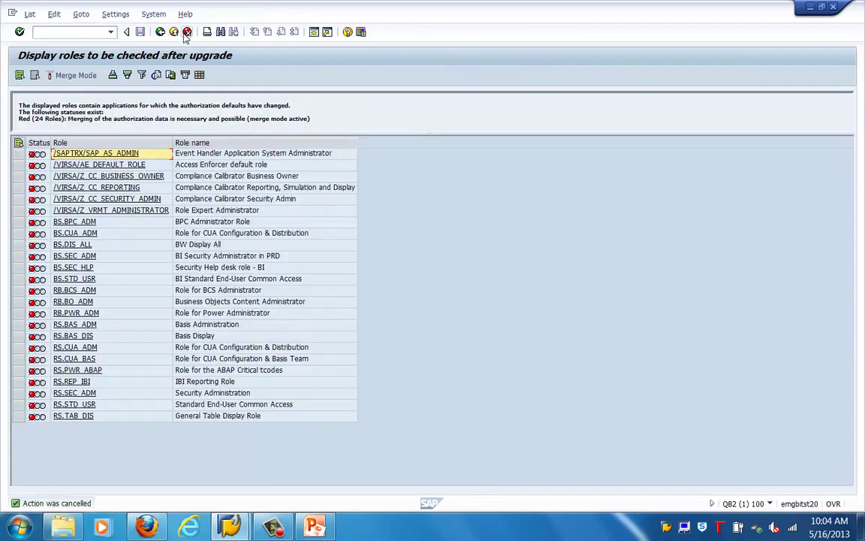
left_click(160, 32)
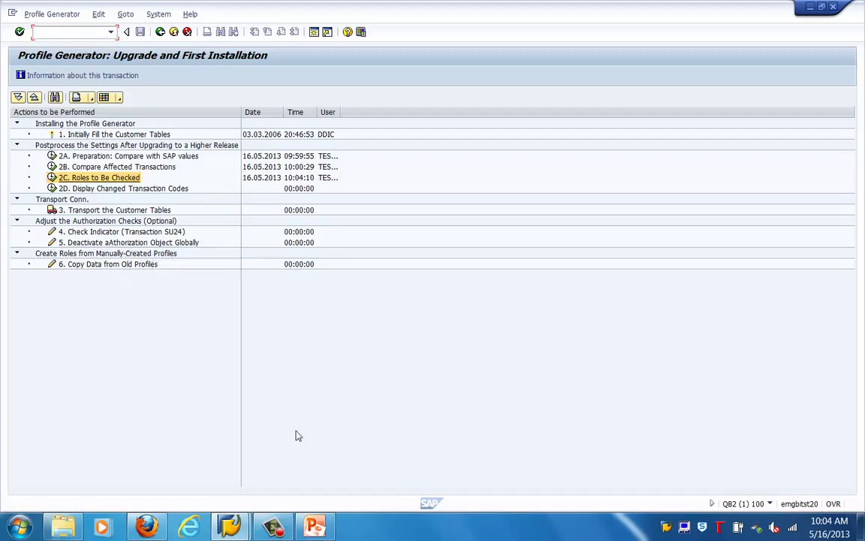
Restore the SU25 PowerPoint deck and show slide 5, the SAP Security Training thank-you slide.
mouse_move(314, 531)
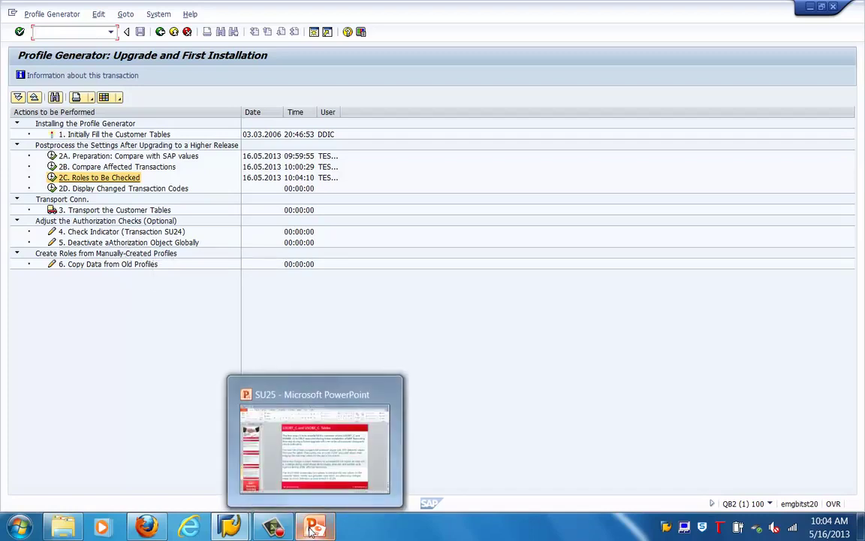
left_click(314, 531)
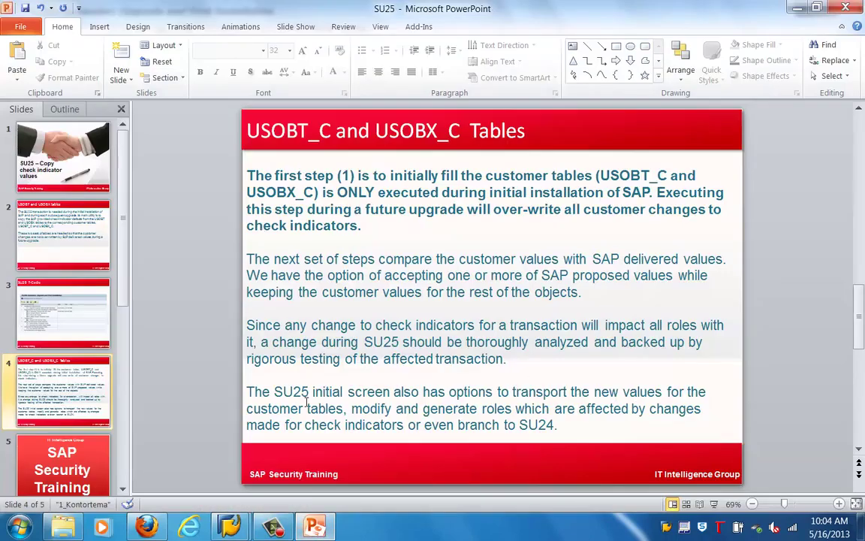
left_click(66, 466)
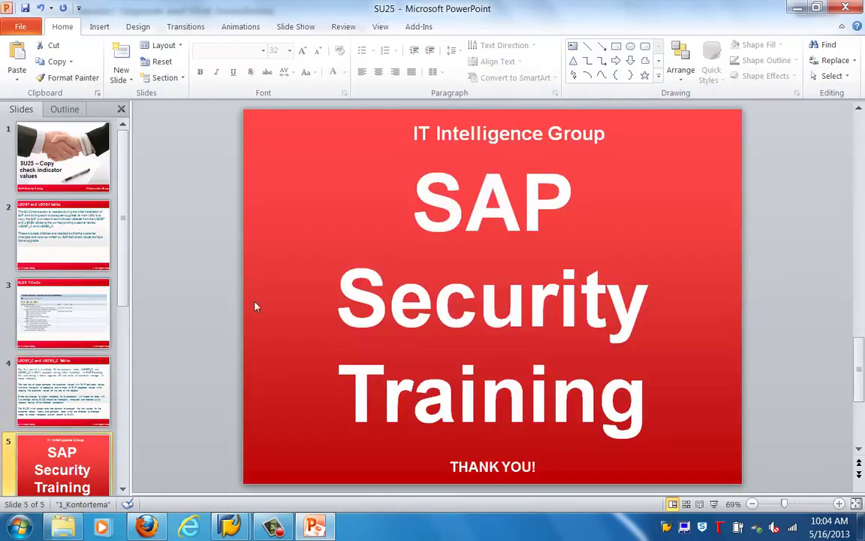
left_click(720, 528)
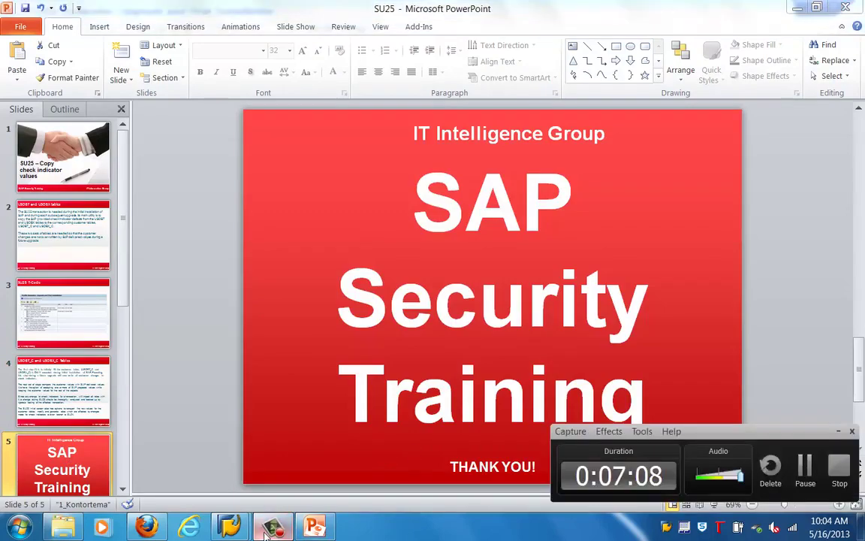
left_click(832, 465)
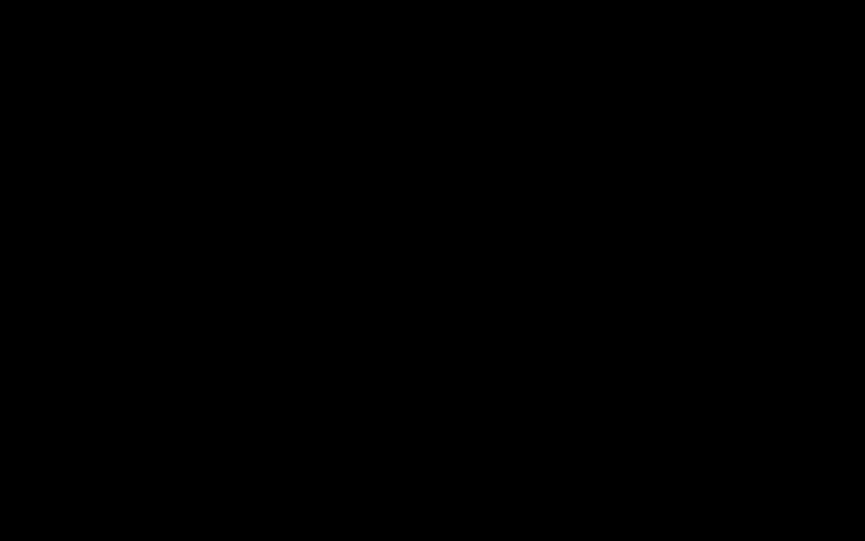